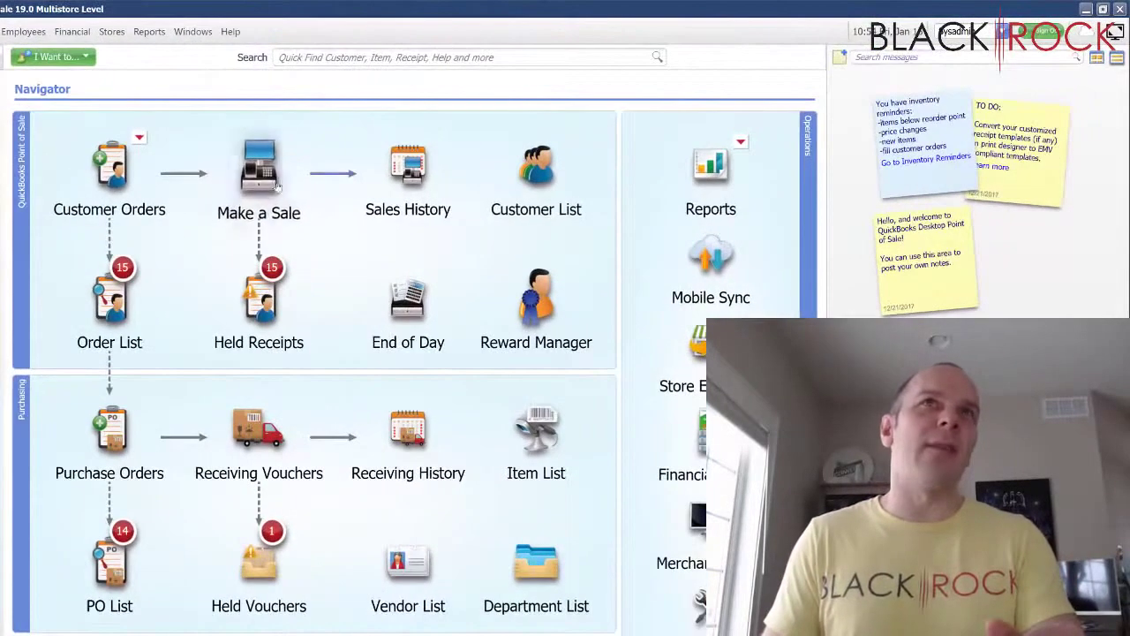
Step: Open a new sales receipt and close its Quick Pick groups pane before returning to the home navigator
{"action": "left_click", "coordinate": [277, 183]}
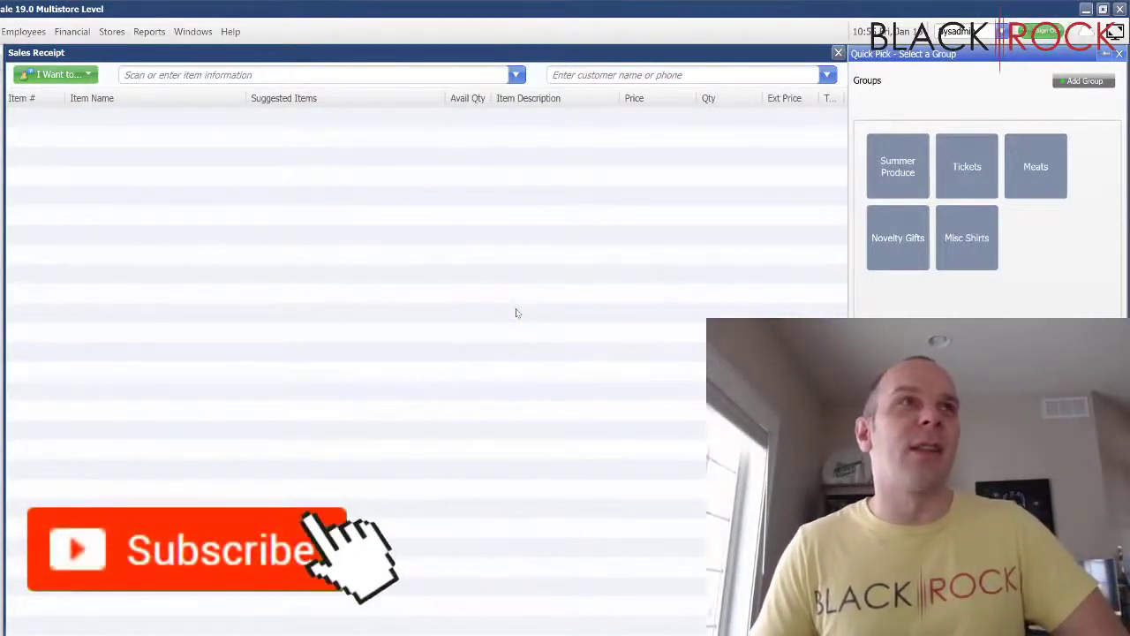
{"action": "left_click", "coordinate": [1118, 53]}
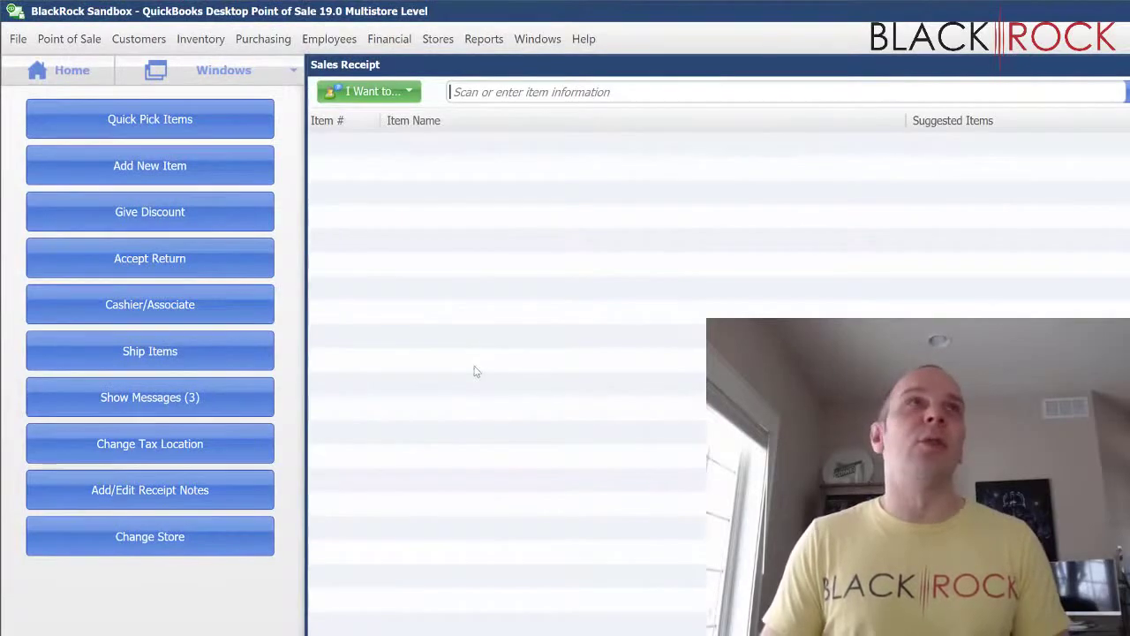
{"action": "left_click", "coordinate": [83, 73]}
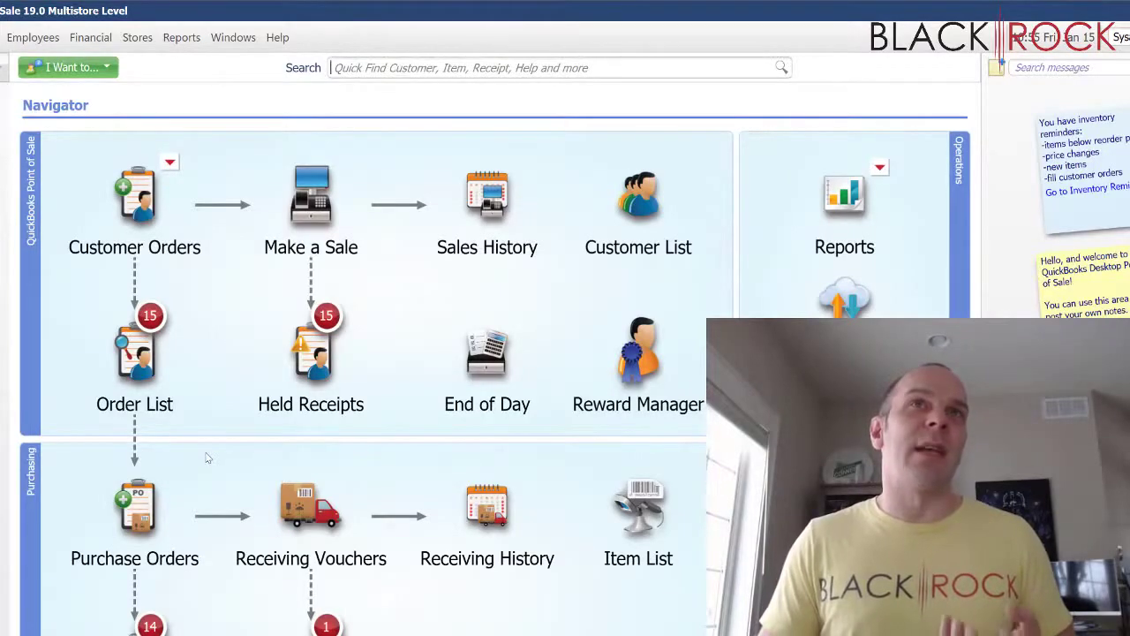
Step: Open the item list and hide the item detail pane to browse the full inventory
{"action": "left_click", "coordinate": [658, 534]}
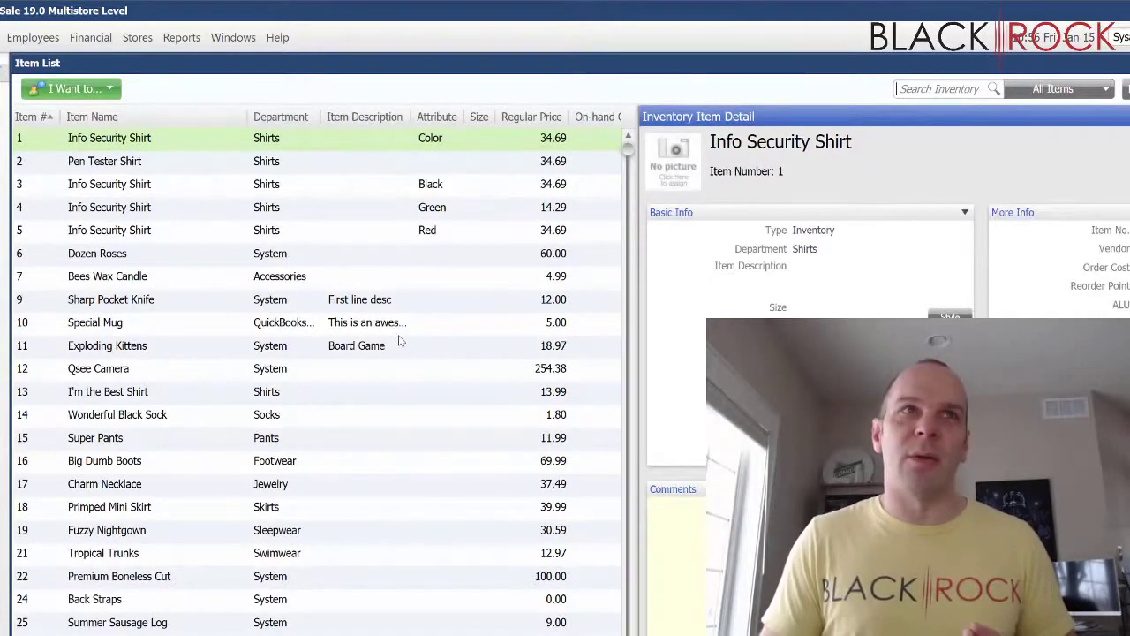
{"action": "scroll", "coordinate": [306, 484], "scroll_direction": "down", "scroll_amount": 6}
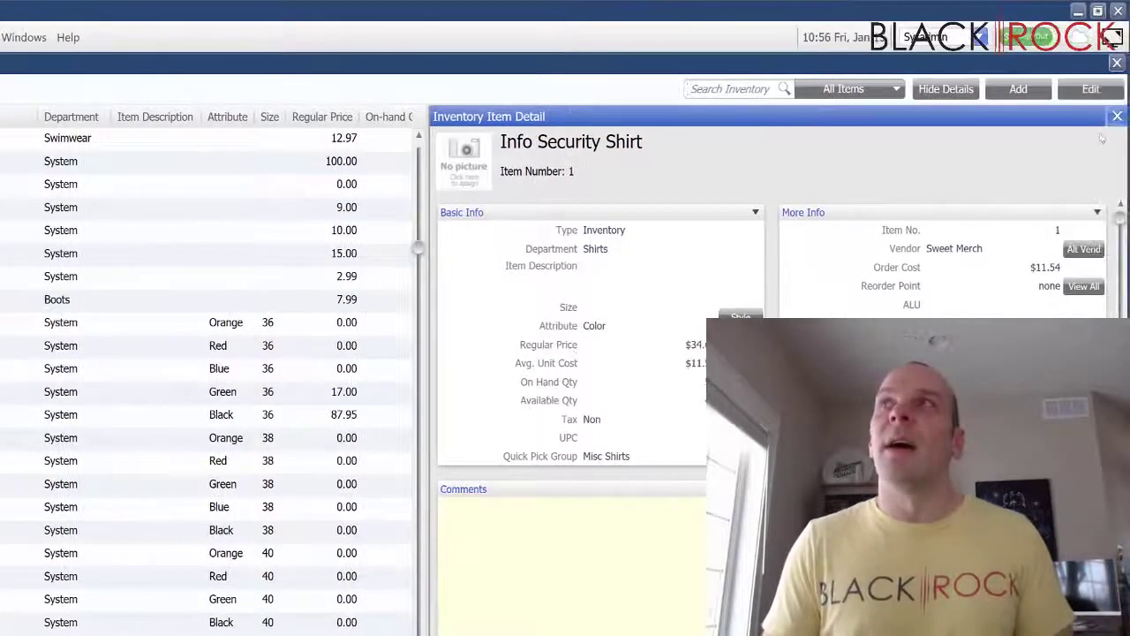
{"action": "left_click", "coordinate": [1118, 116]}
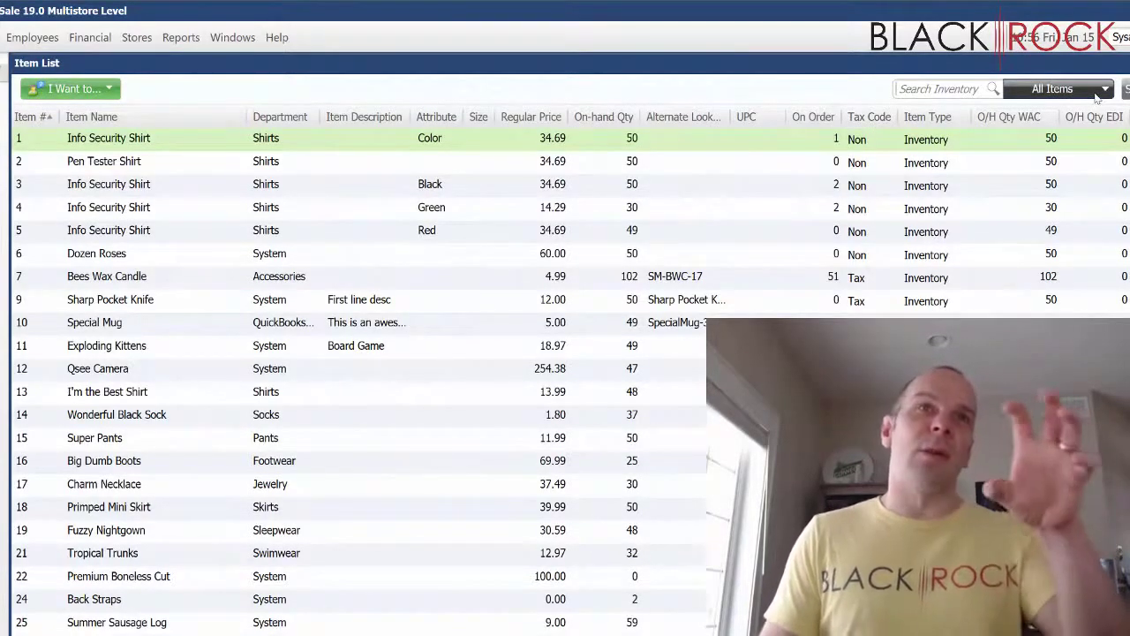
{"action": "scroll", "coordinate": [599, 384], "scroll_direction": "down", "scroll_amount": 14}
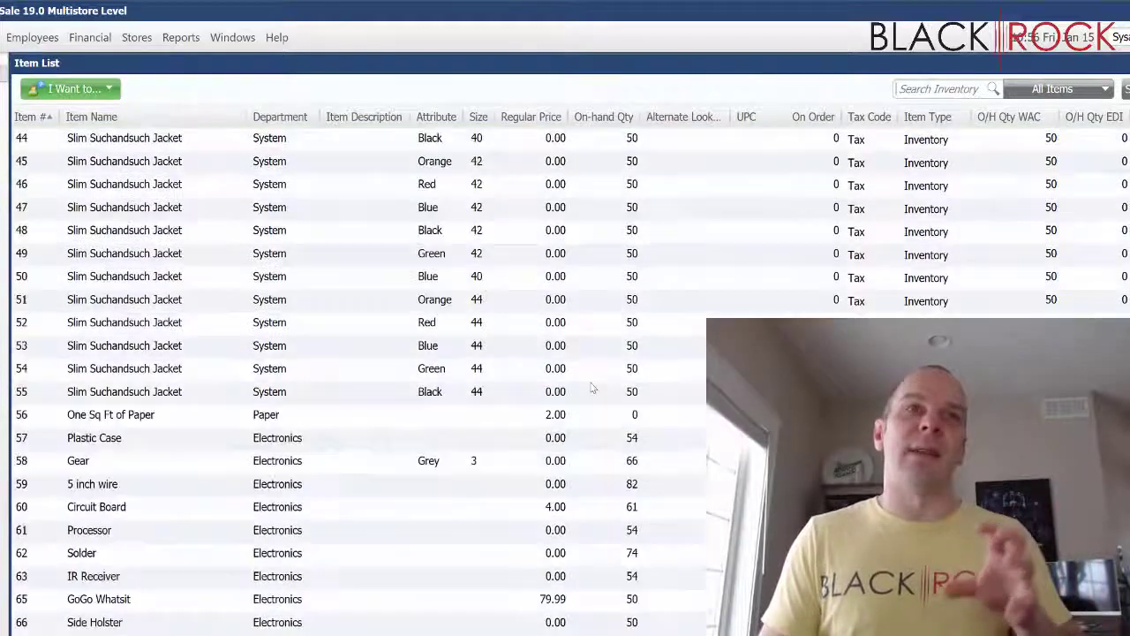
{"action": "scroll", "coordinate": [589, 373], "scroll_direction": "up", "scroll_amount": 2}
{"action": "scroll", "coordinate": [589, 374], "scroll_direction": "up", "scroll_amount": 12}
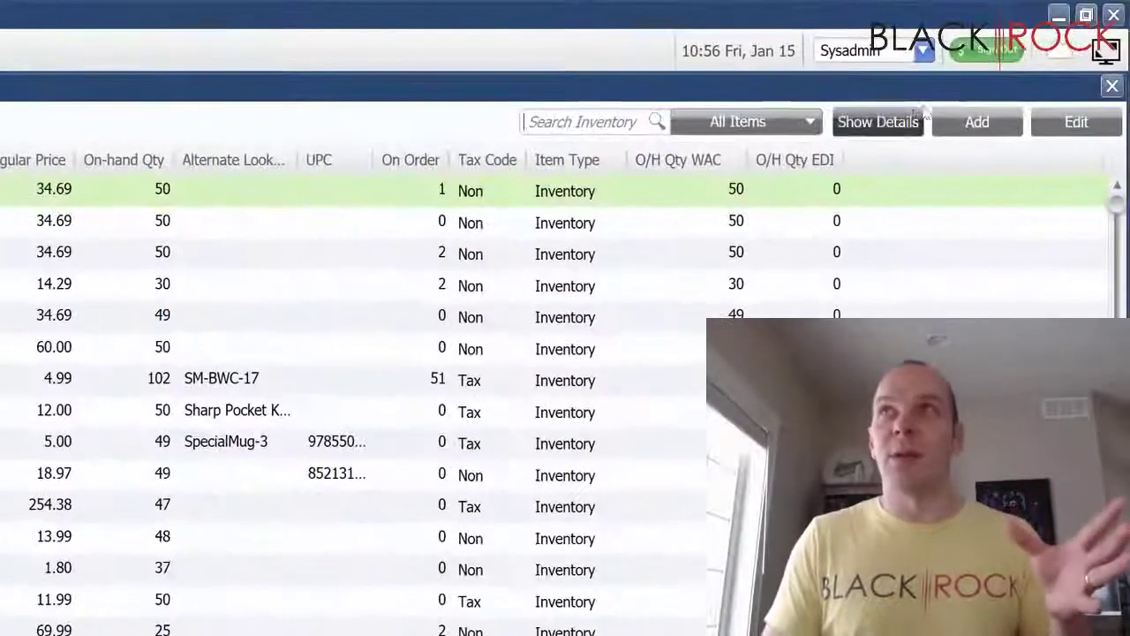
Step: Create and apply a custom item list filter that includes only the Accessories department
{"action": "left_click", "coordinate": [798, 121]}
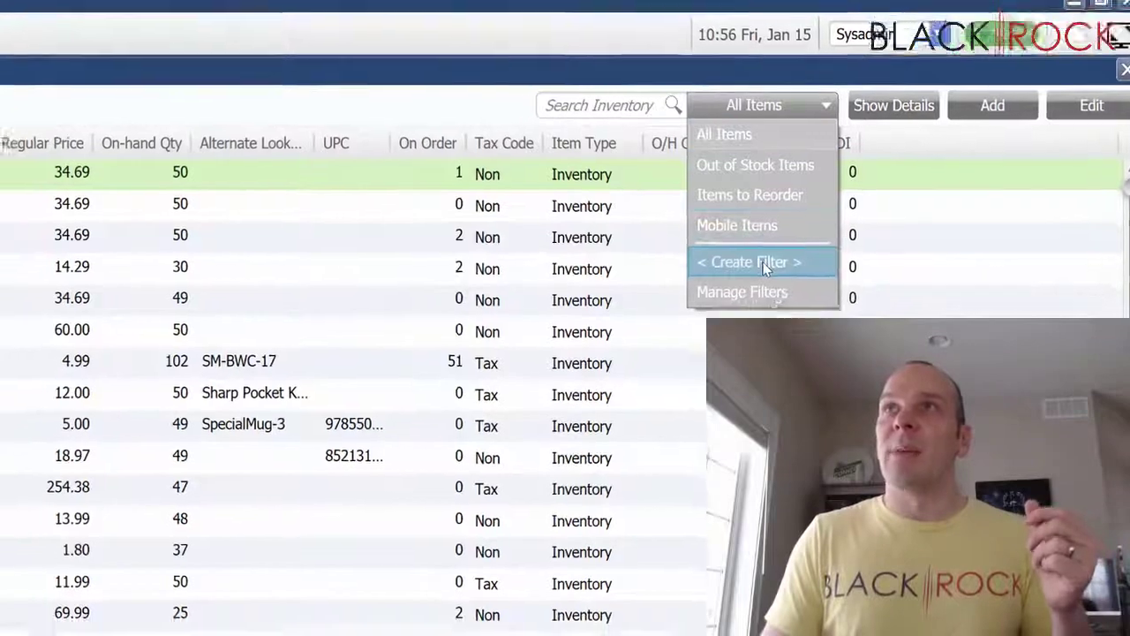
{"action": "left_click", "coordinate": [764, 264]}
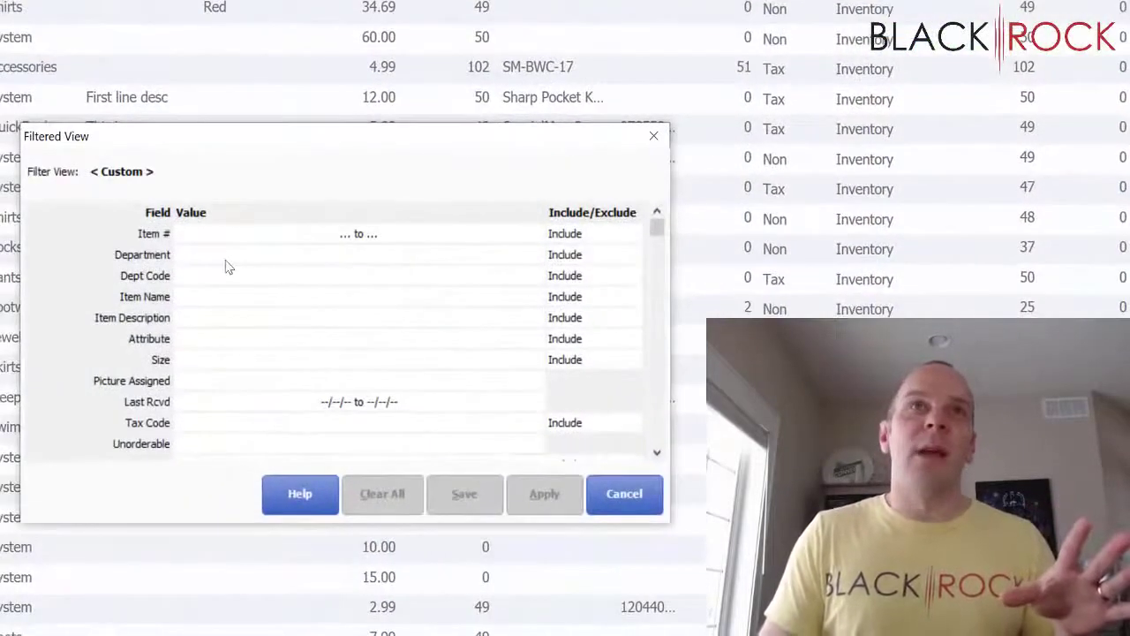
{"action": "left_click", "coordinate": [198, 254]}
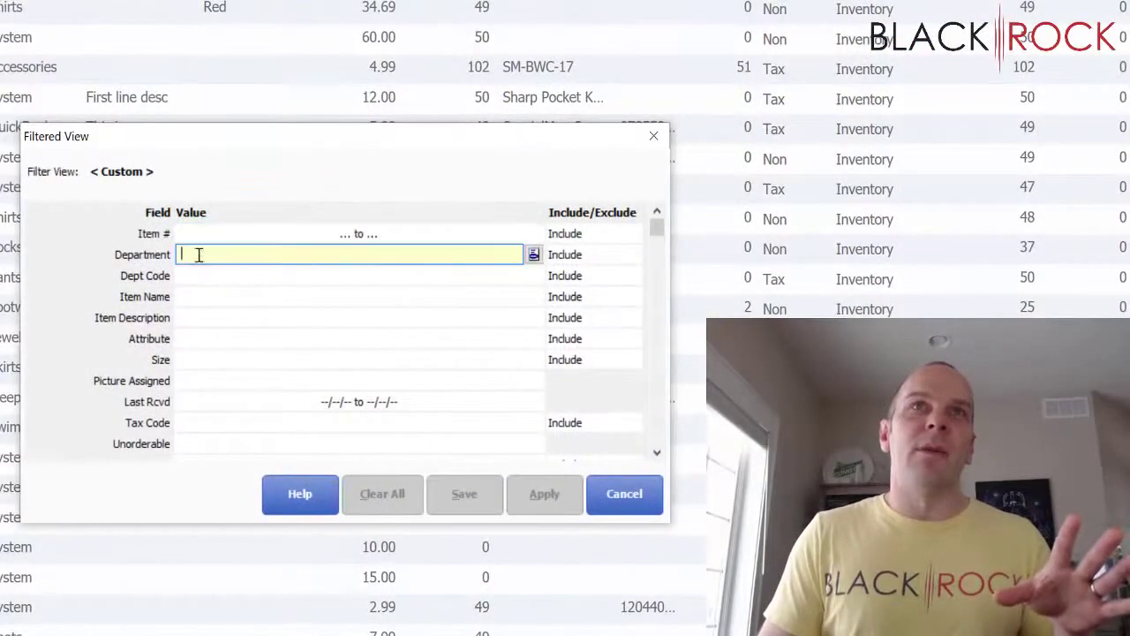
{"action": "left_click", "coordinate": [534, 254]}
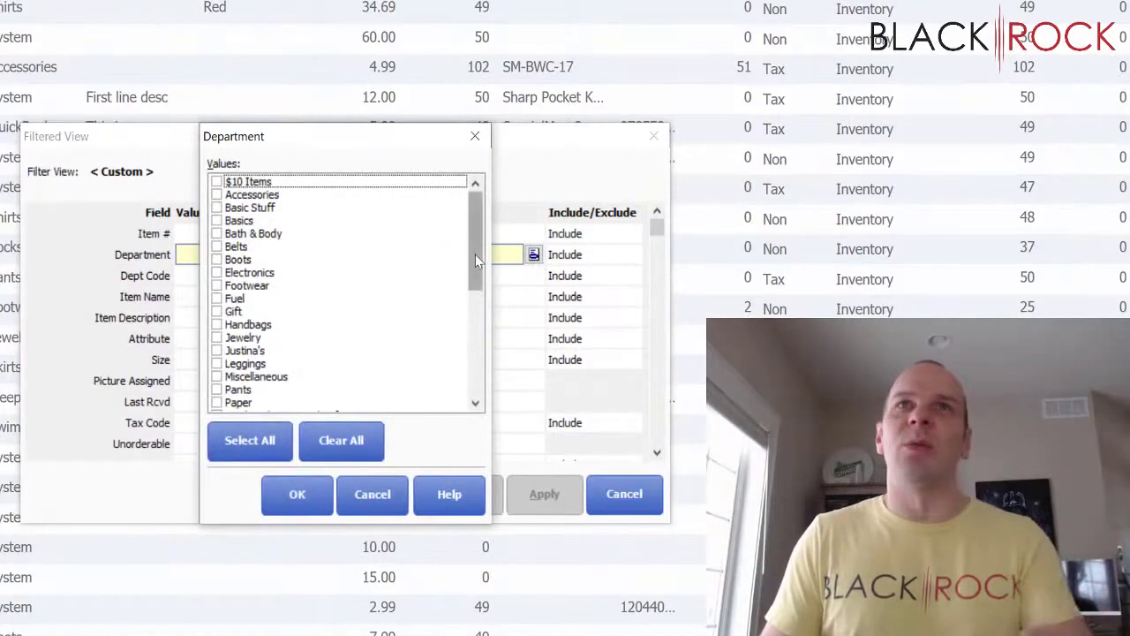
{"action": "left_click", "coordinate": [216, 194]}
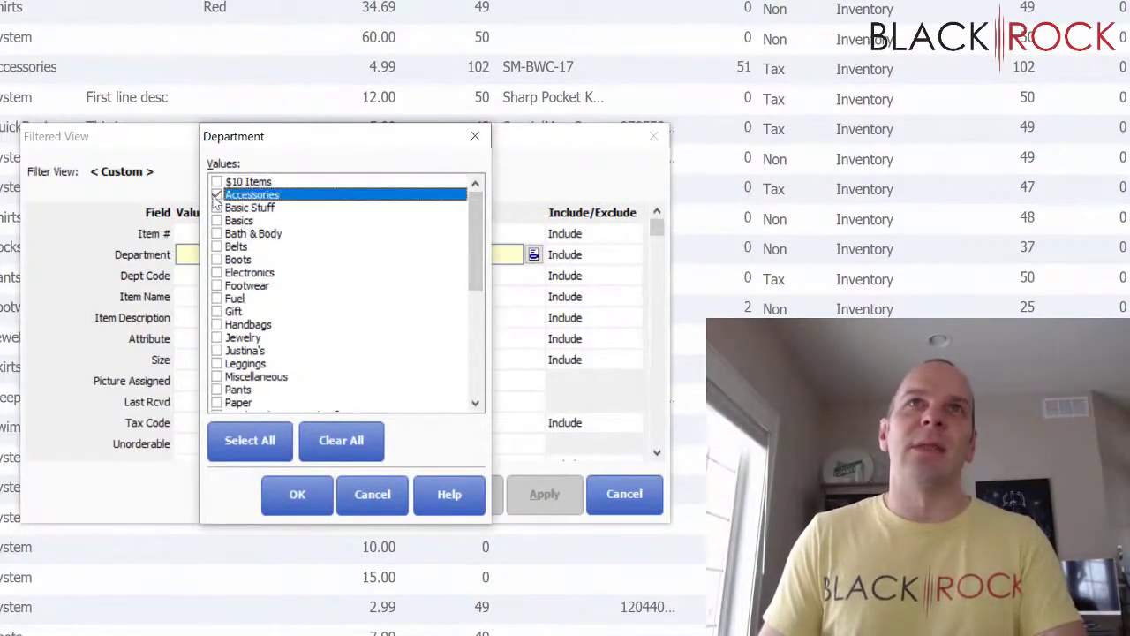
{"action": "left_click", "coordinate": [297, 494]}
{"action": "left_click", "coordinate": [529, 494]}
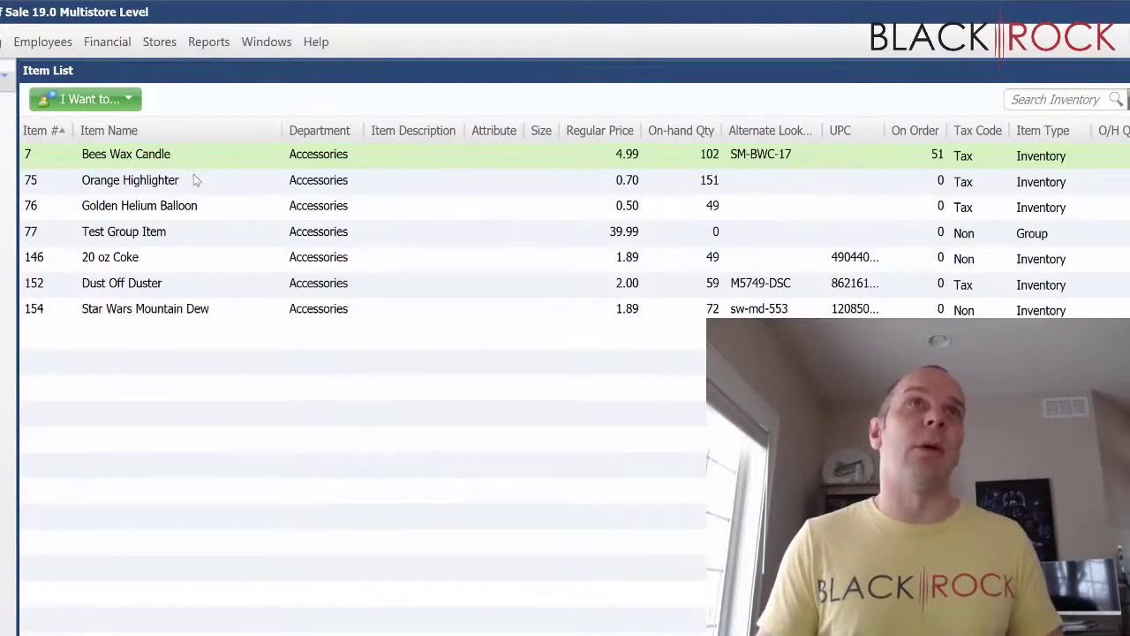
Step: Add Golden Helium Balloon, Test Group Item and Dust Off Duster to the selection alongside Bees Wax Candle
{"action": "left_click", "coordinate": [171, 212], "text": "ctrl"}
{"action": "left_click", "coordinate": [164, 237], "text": "ctrl"}
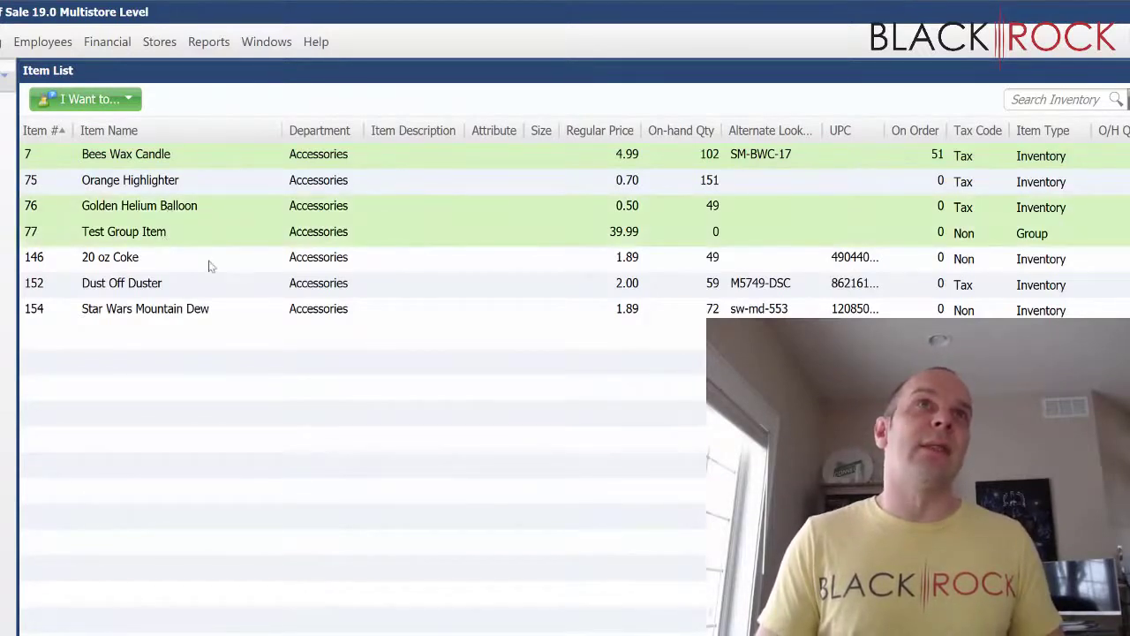
{"action": "left_click", "coordinate": [148, 295], "text": "ctrl"}
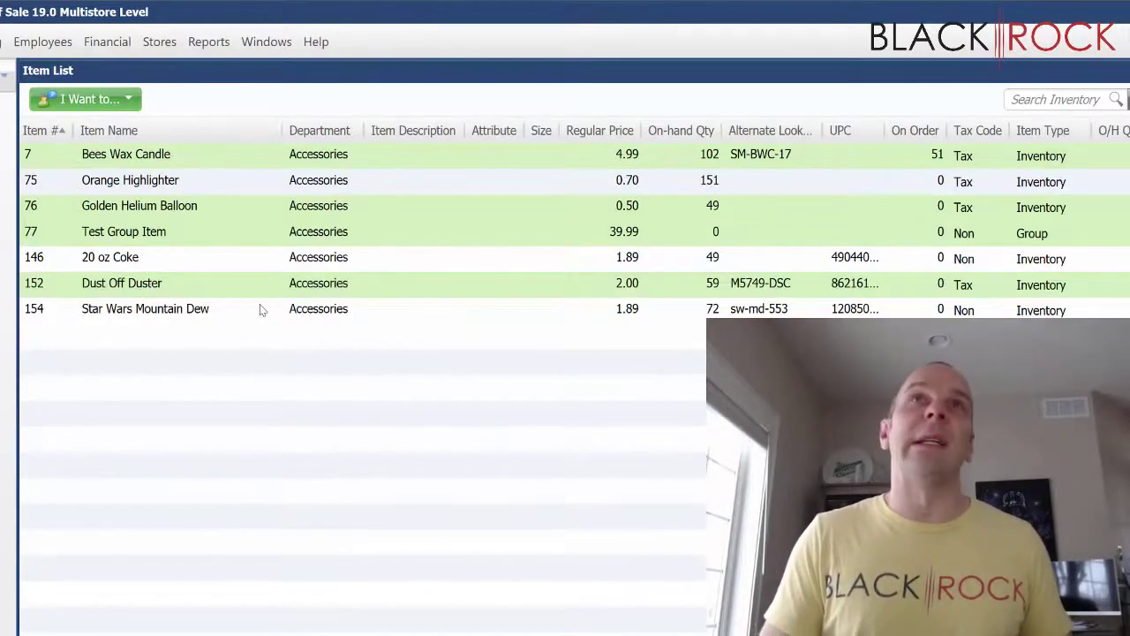
Step: Start printing tags for the selected items and choose HP LaserJet M604 PCL 6 as the printer
{"action": "left_click", "coordinate": [131, 101]}
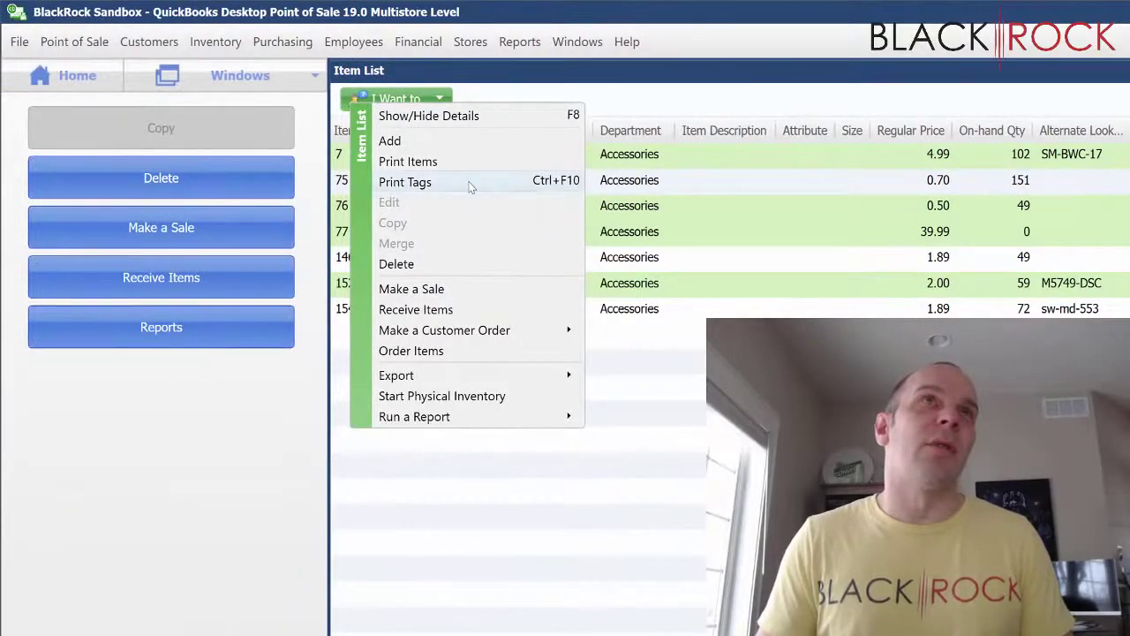
{"action": "left_click", "coordinate": [470, 182]}
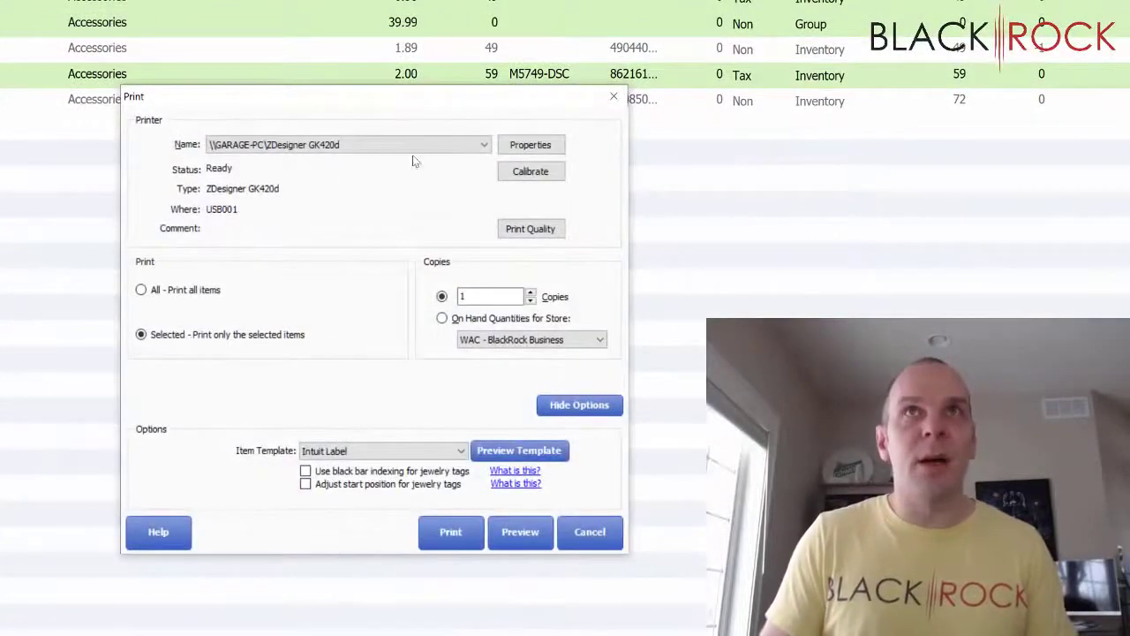
{"action": "left_click", "coordinate": [412, 150]}
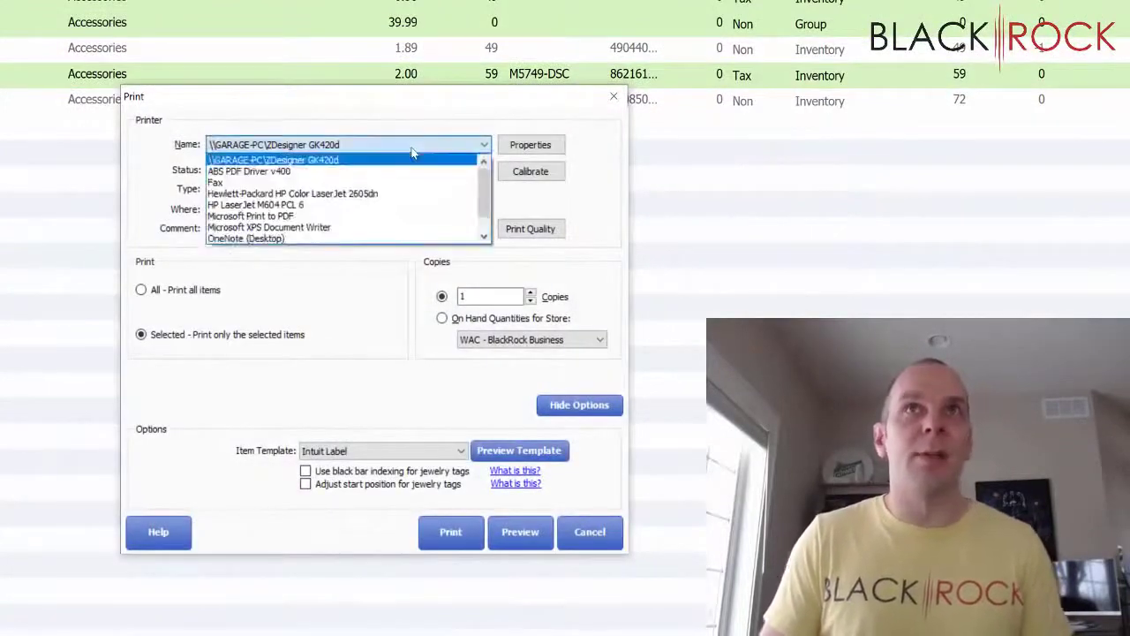
{"action": "left_click", "coordinate": [386, 206]}
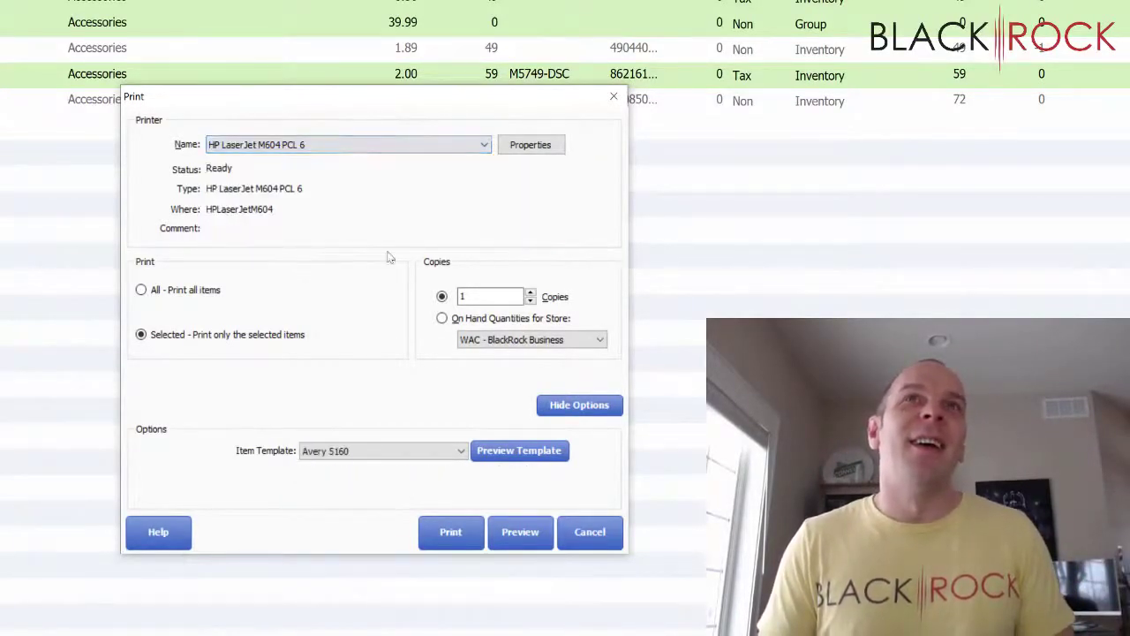
Step: Review the available item tag templates and choose Avery 5160
{"action": "left_click", "coordinate": [330, 454]}
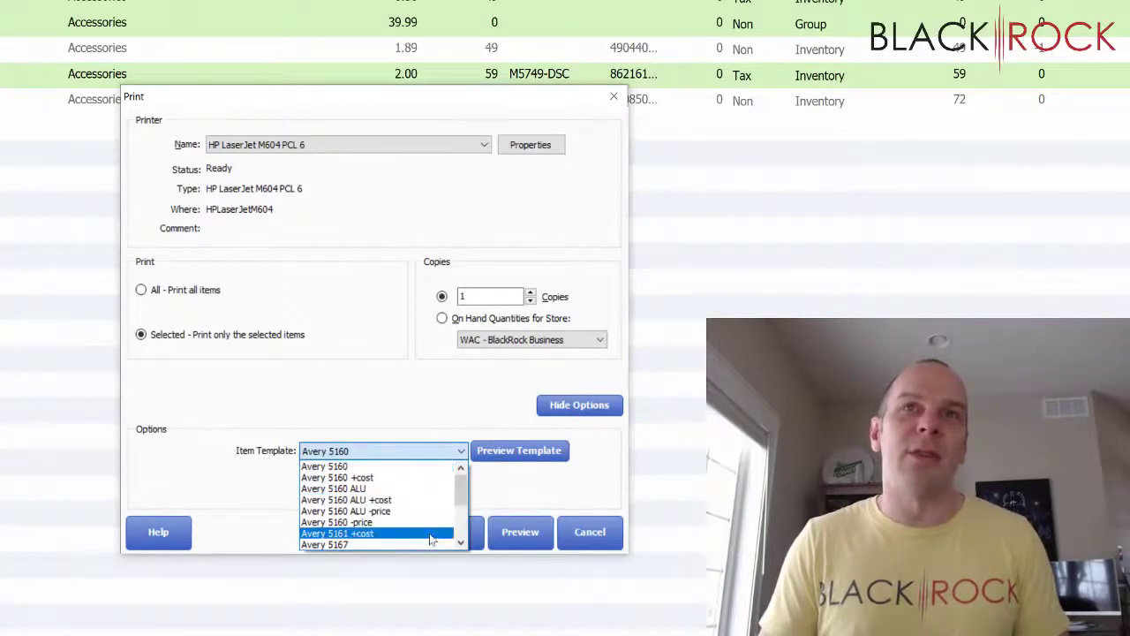
{"action": "scroll", "coordinate": [432, 539], "scroll_direction": "down", "scroll_amount": 3}
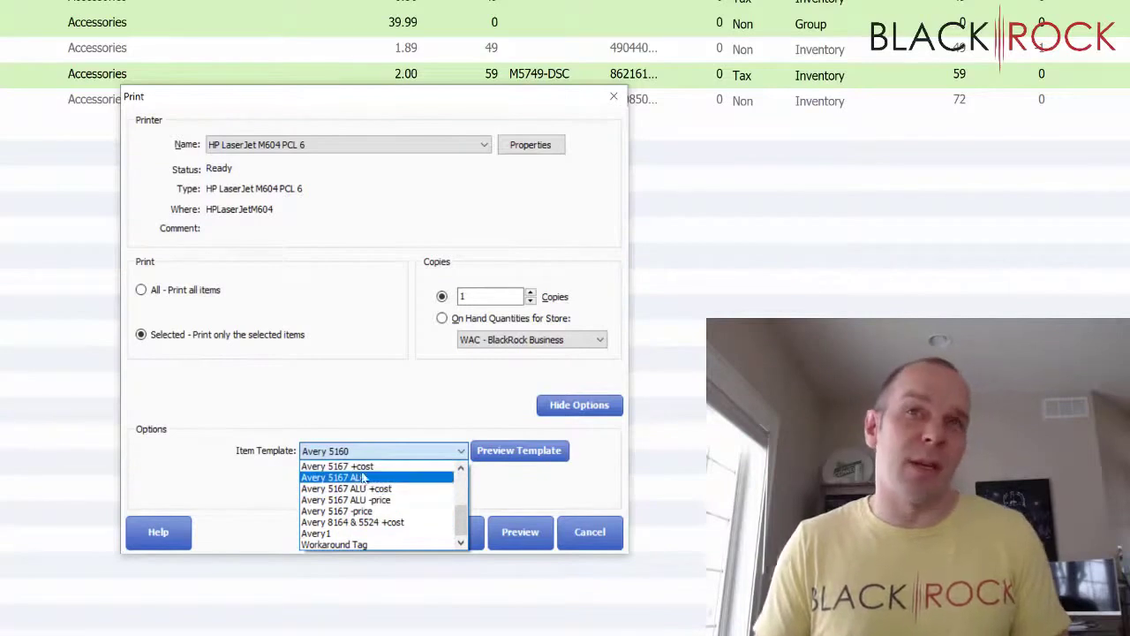
{"action": "scroll", "coordinate": [362, 481], "scroll_direction": "up", "scroll_amount": 6}
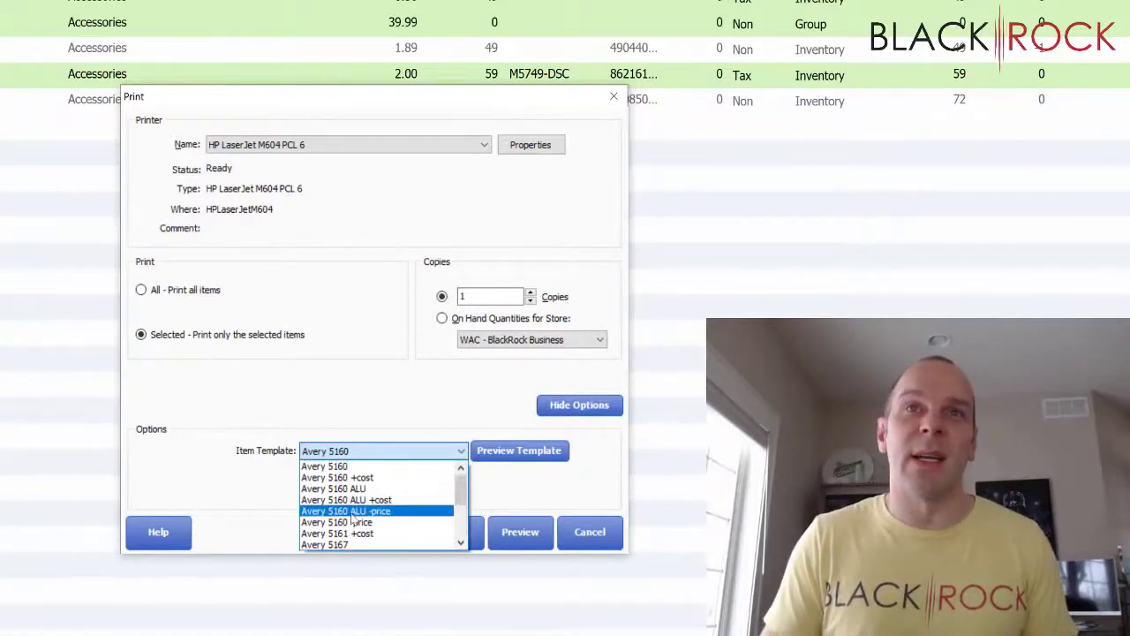
{"action": "left_click", "coordinate": [372, 467]}
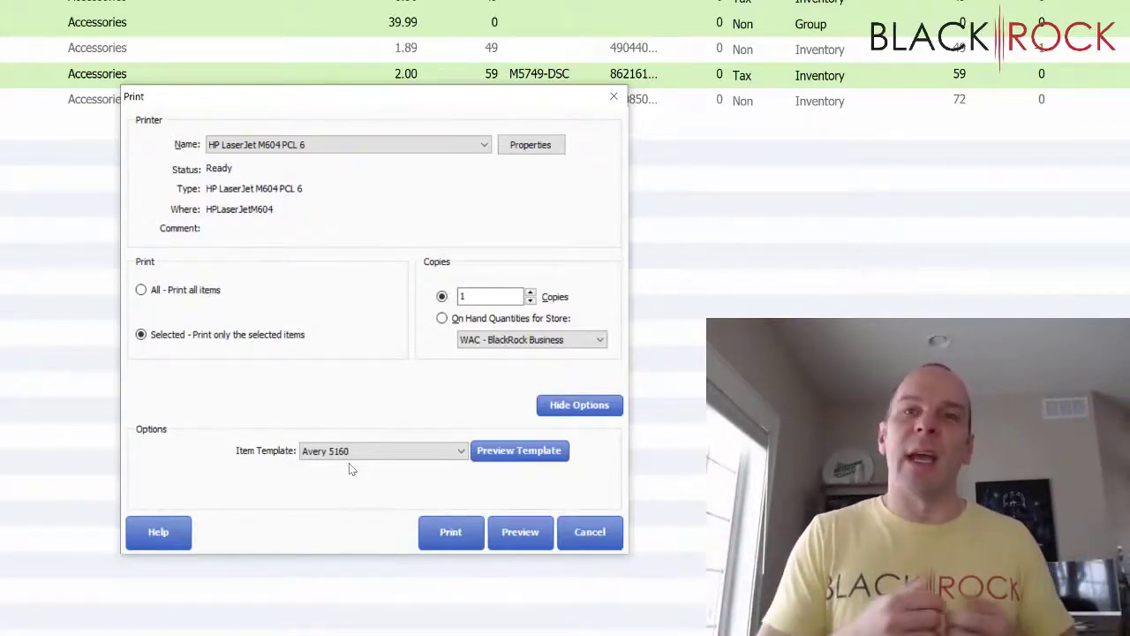
Step: Print the tags with the default sell-by units, starting at column 1, row 1 of the label sheet
{"action": "left_click", "coordinate": [448, 533]}
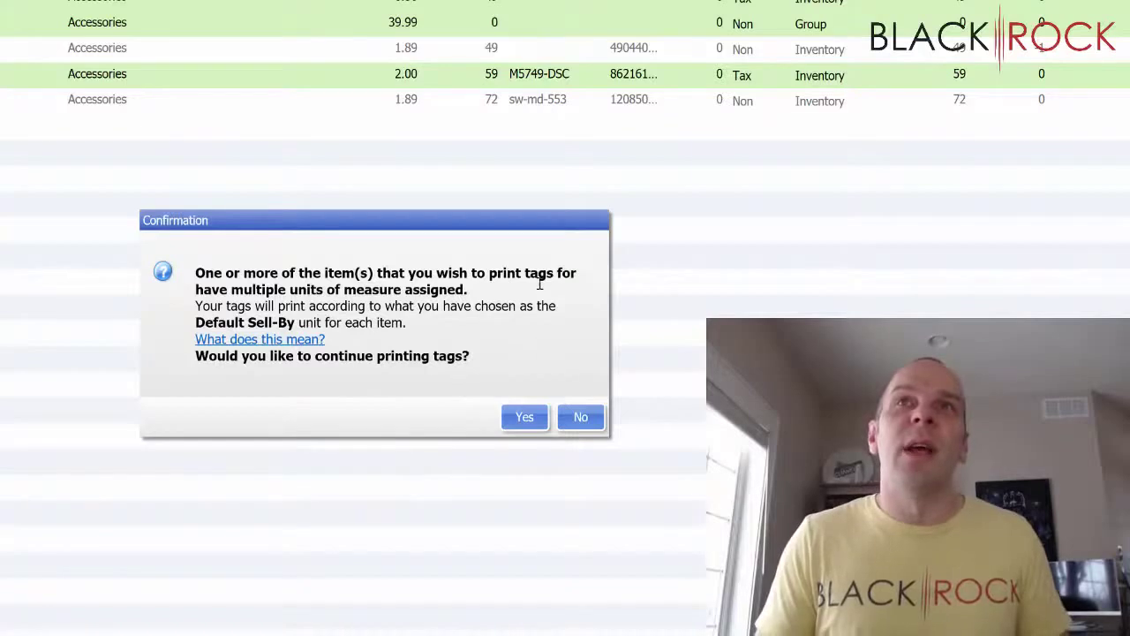
{"action": "left_click", "coordinate": [525, 420]}
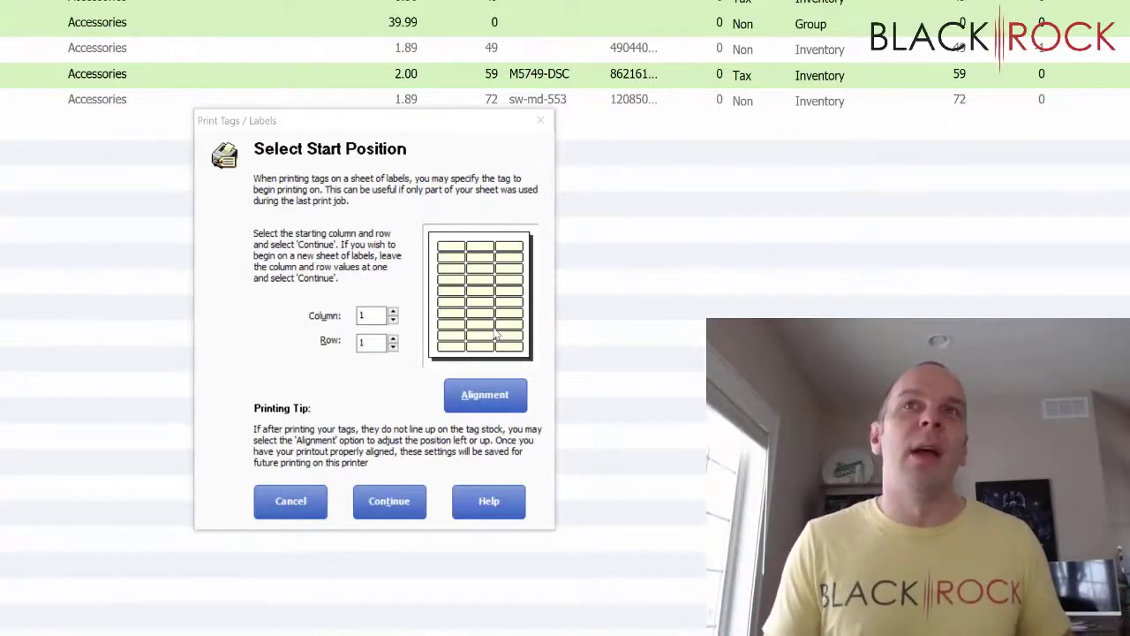
{"action": "left_click", "coordinate": [423, 513]}
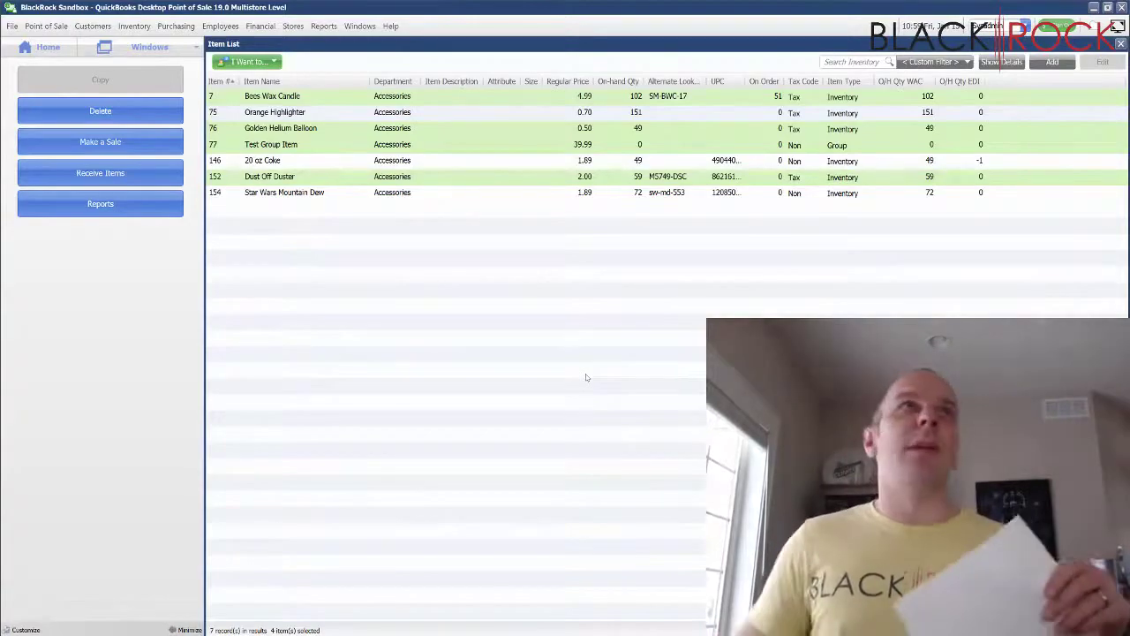
Step: Start a new sale and add the Dust Off Duster three times using its tag code 00152
{"action": "left_click", "coordinate": [47, 46]}
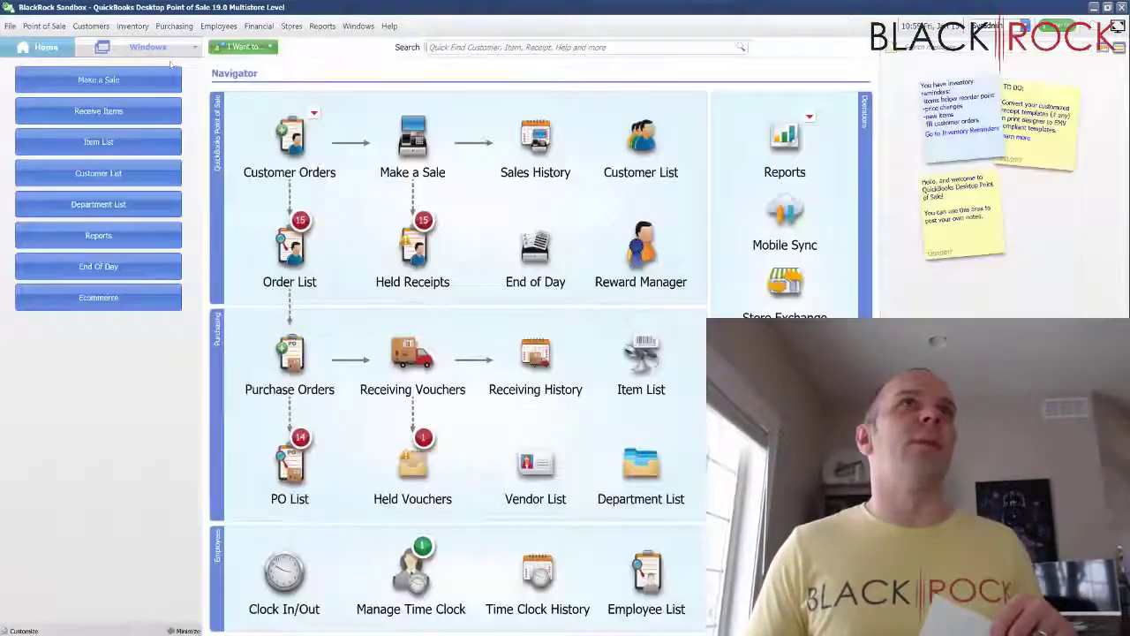
{"action": "left_click", "coordinate": [265, 176]}
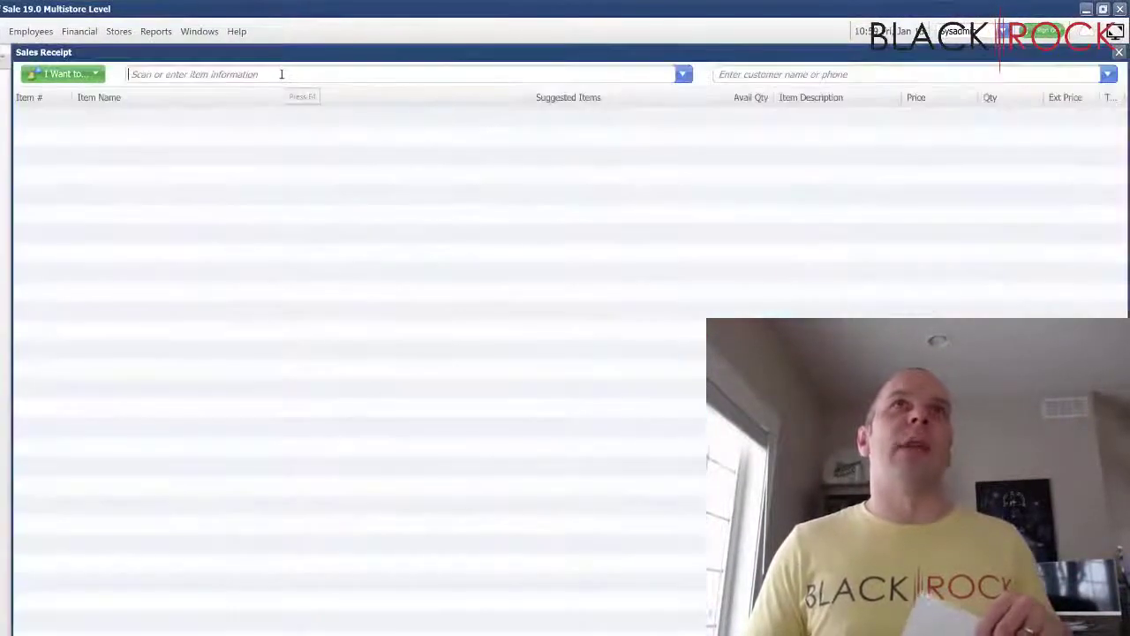
{"action": "type", "text": "96550"}
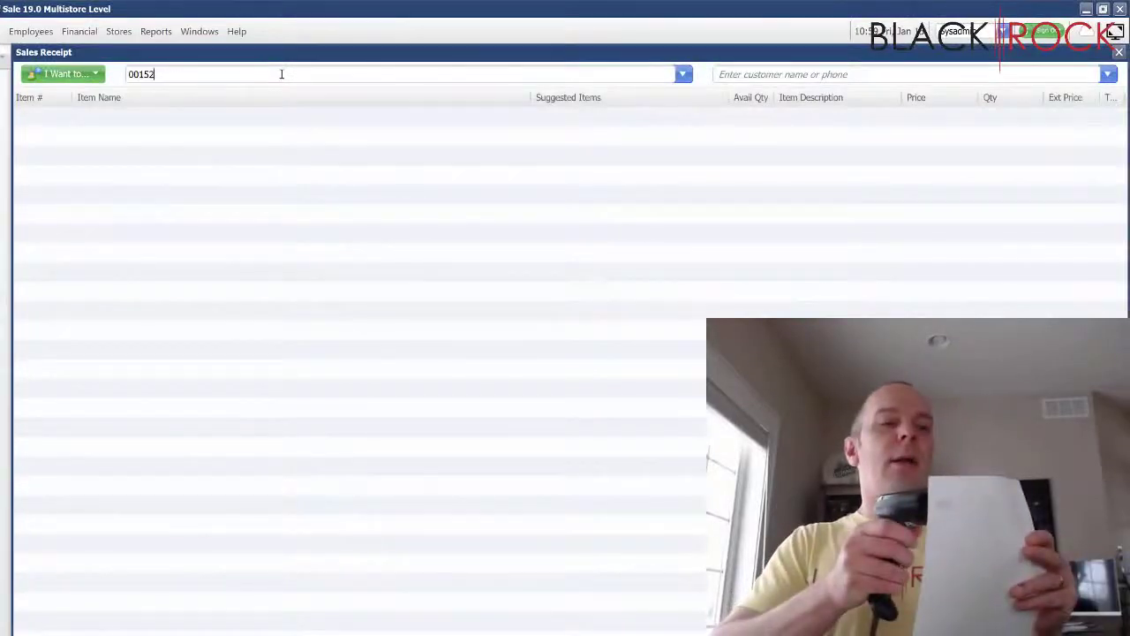
{"action": "key", "text": "Return"}
{"action": "type", "text": "96550"}
{"action": "key", "text": "Return"}
{"action": "type", "text": "96550"}
{"action": "key", "text": "Return"}
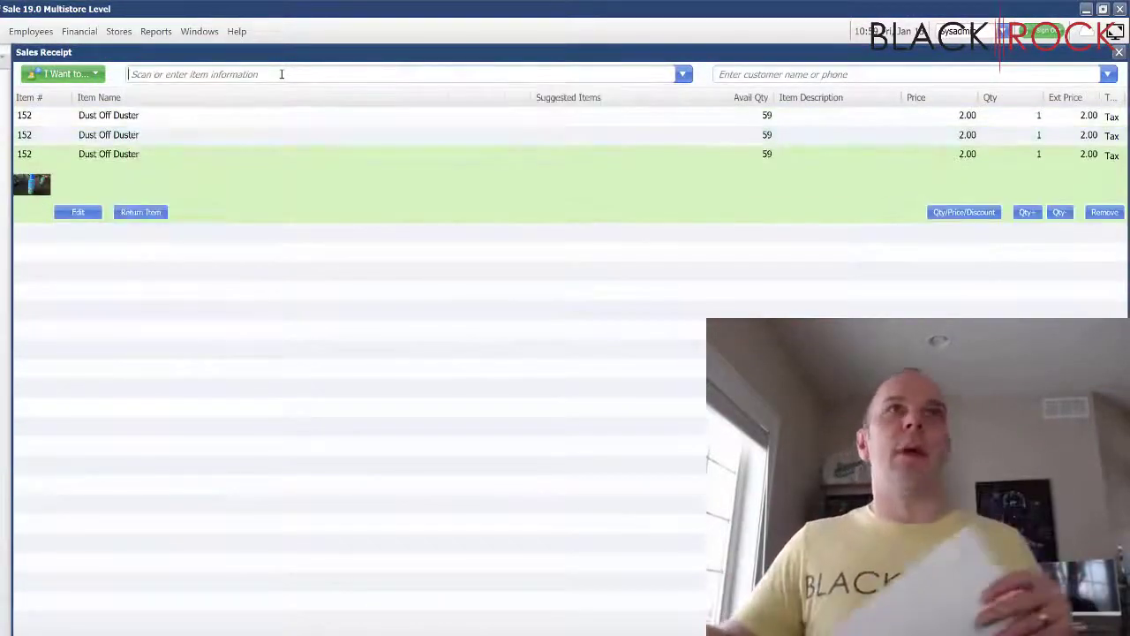
Step: Enter item number 77 on the sales receipt
{"action": "type", "text": "77"}
{"action": "key", "text": "Return"}
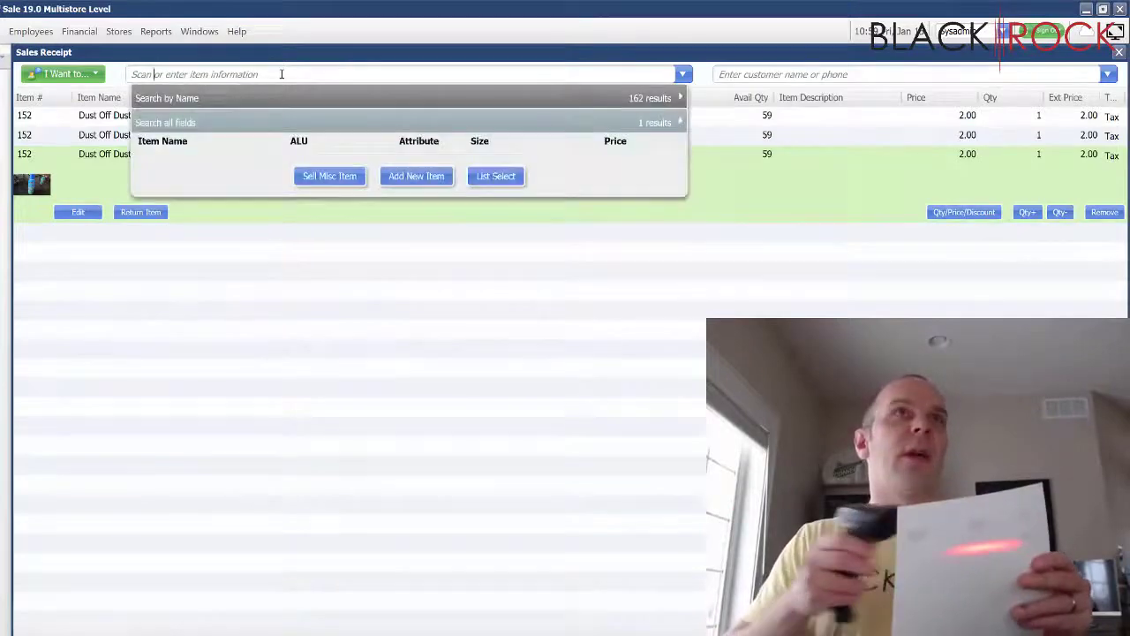